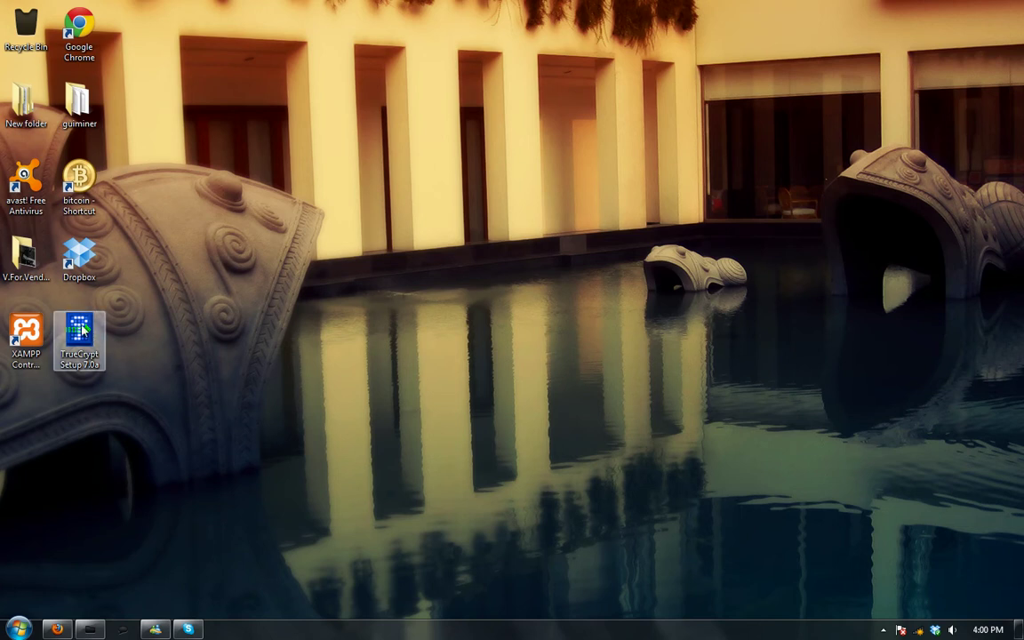
Minimize the Firefox TrueCrypt downloads page to reveal the desktop.
{"action": "left_click", "coordinate": [56, 630]}
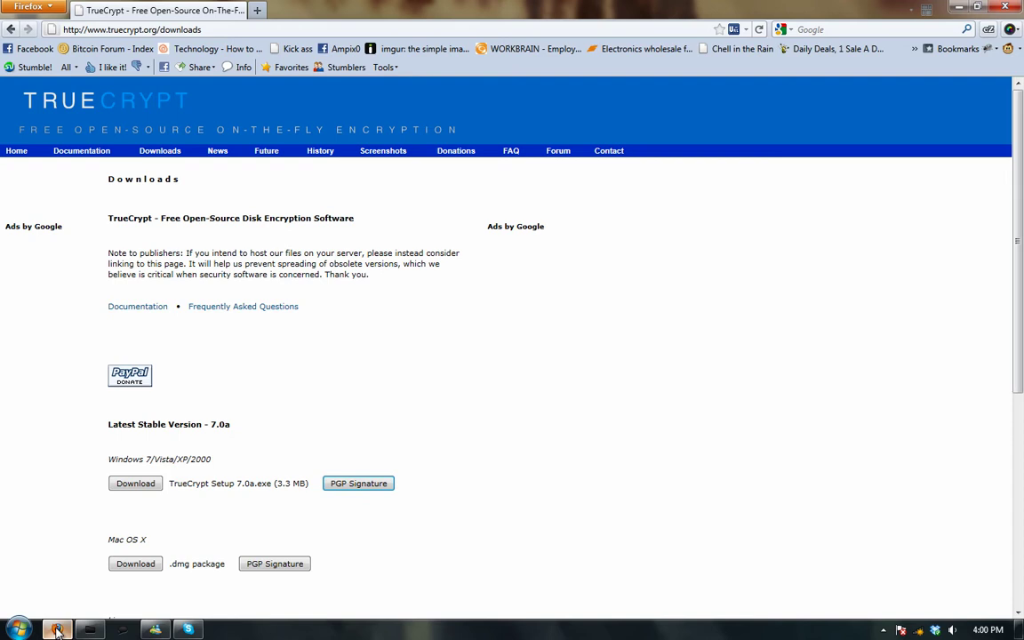
{"action": "left_click", "coordinate": [56, 631]}
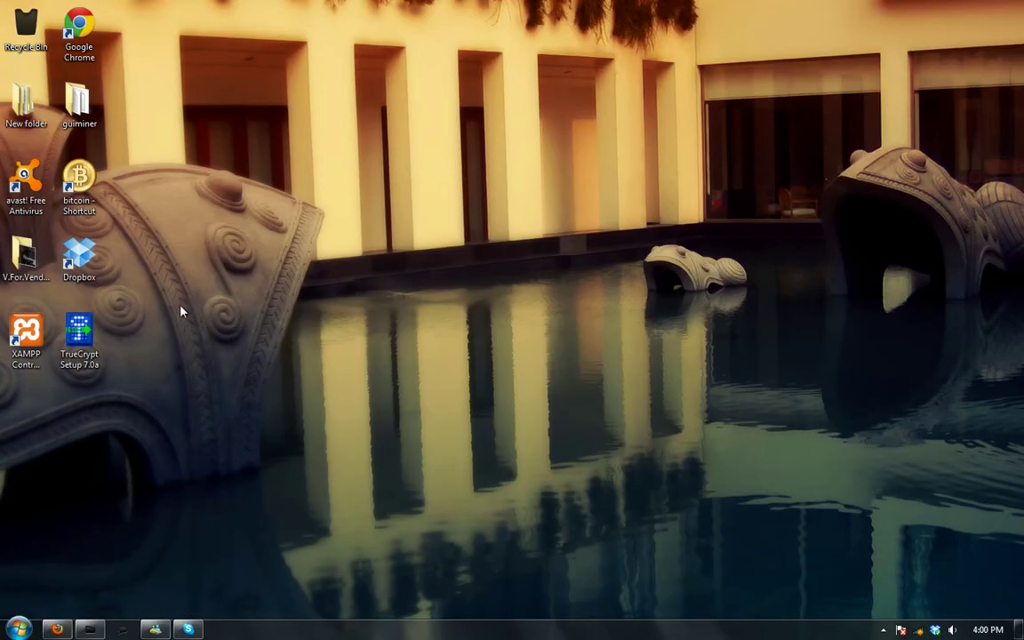
Run TrueCrypt Setup 7.0a, accept the license, and keep Install mode.
{"action": "double_click", "coordinate": [96, 331]}
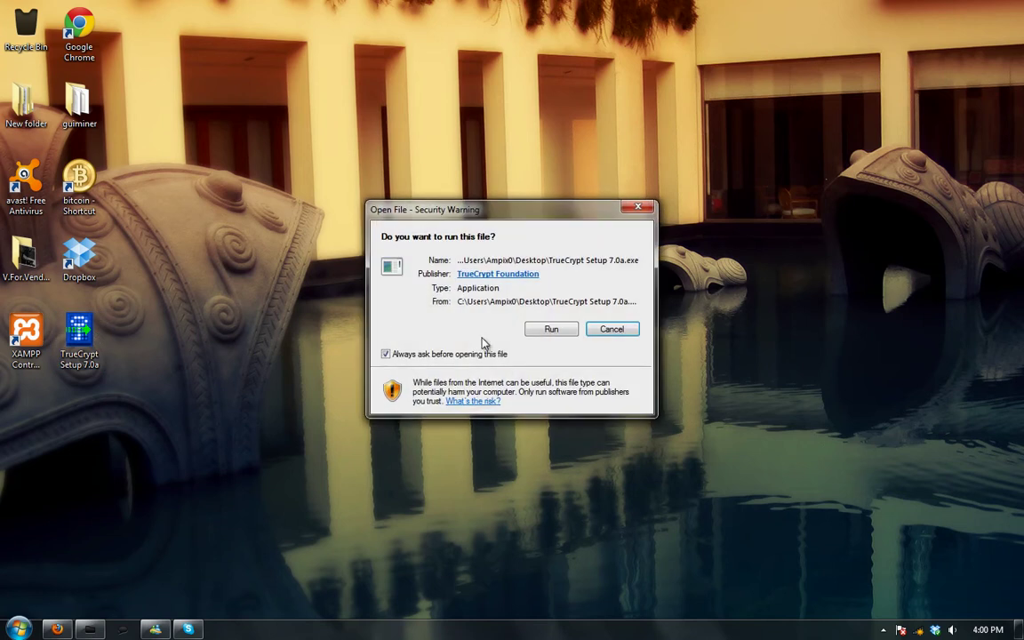
{"action": "left_click", "coordinate": [539, 330]}
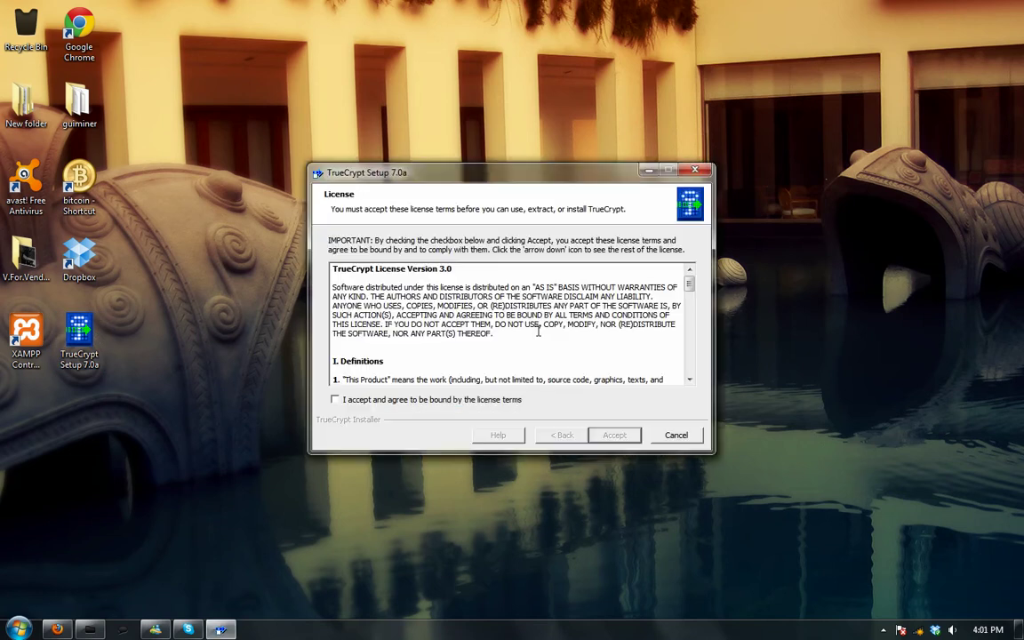
{"action": "left_click", "coordinate": [389, 401]}
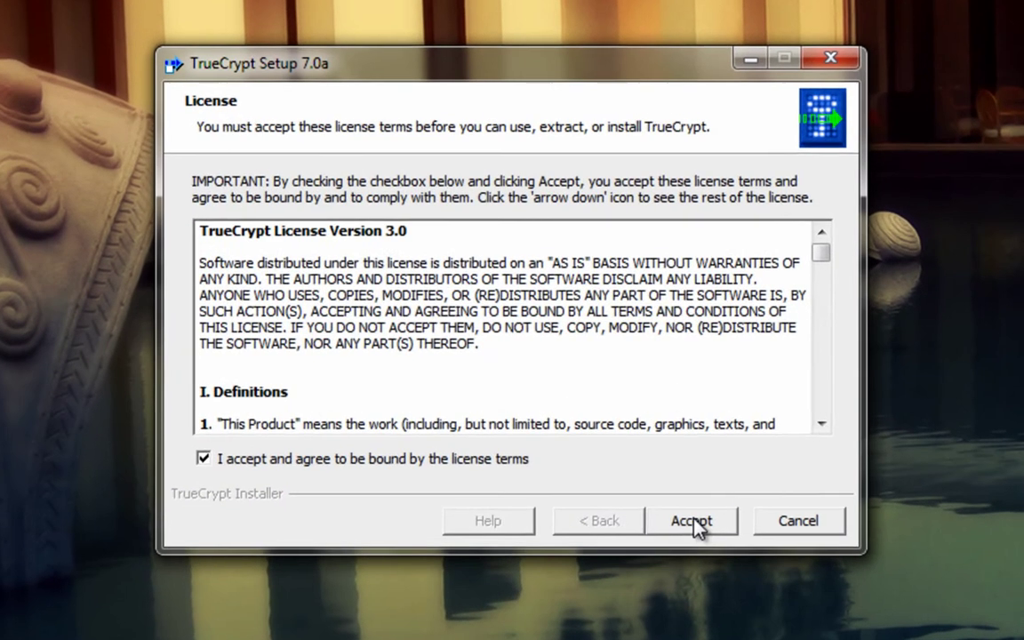
{"action": "left_click", "coordinate": [693, 522]}
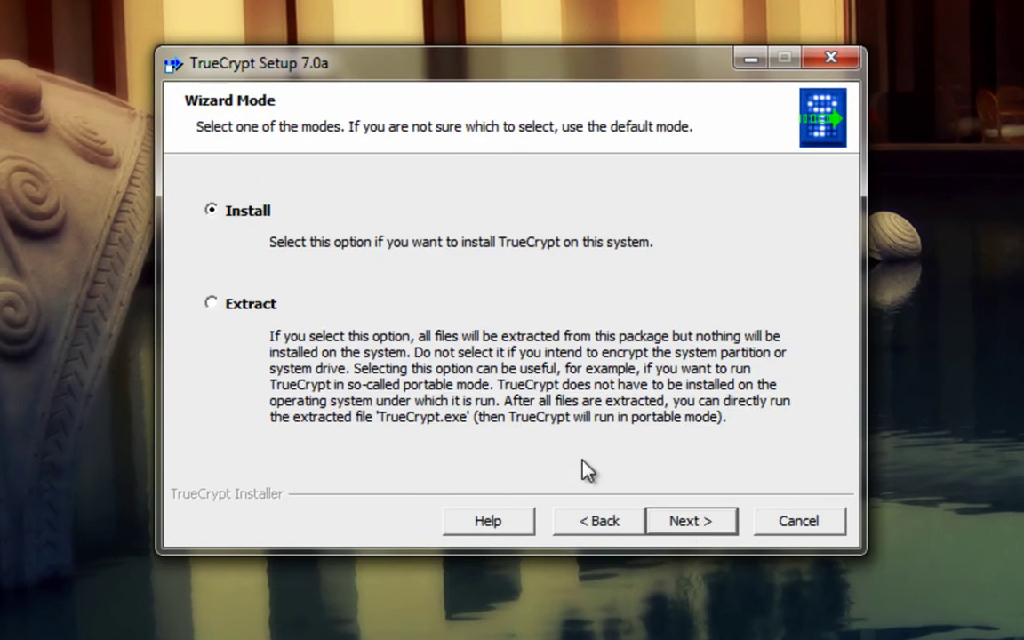
{"action": "left_click", "coordinate": [712, 526]}
Install TrueCrypt to Removable Disk (L:) and decline the beginner's tutorial.
{"action": "left_click", "coordinate": [758, 268]}
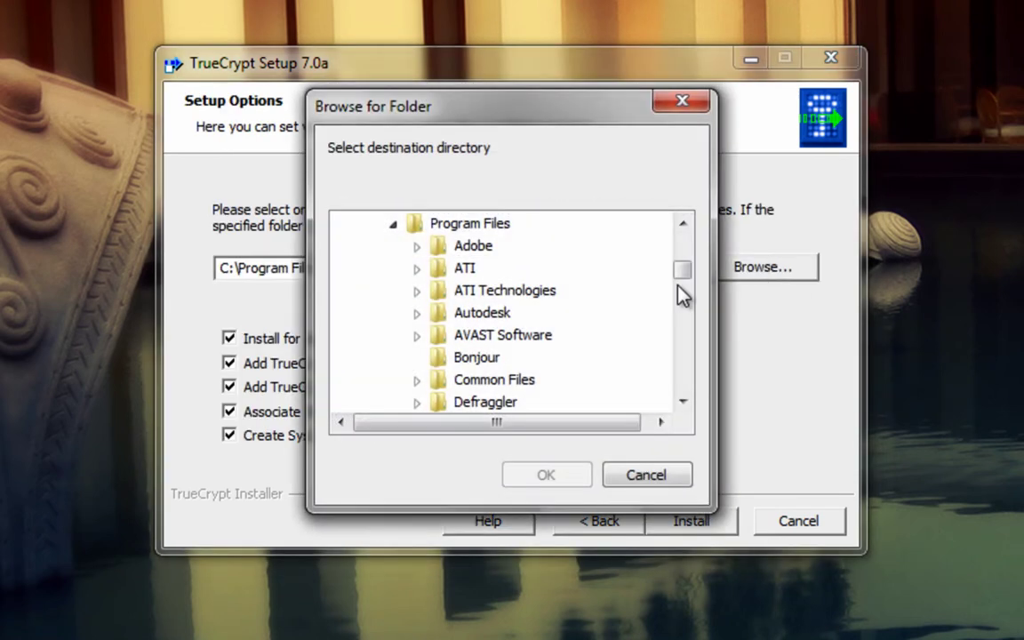
{"action": "left_click_drag", "start_coordinate": [681, 267], "coordinate": [678, 383]}
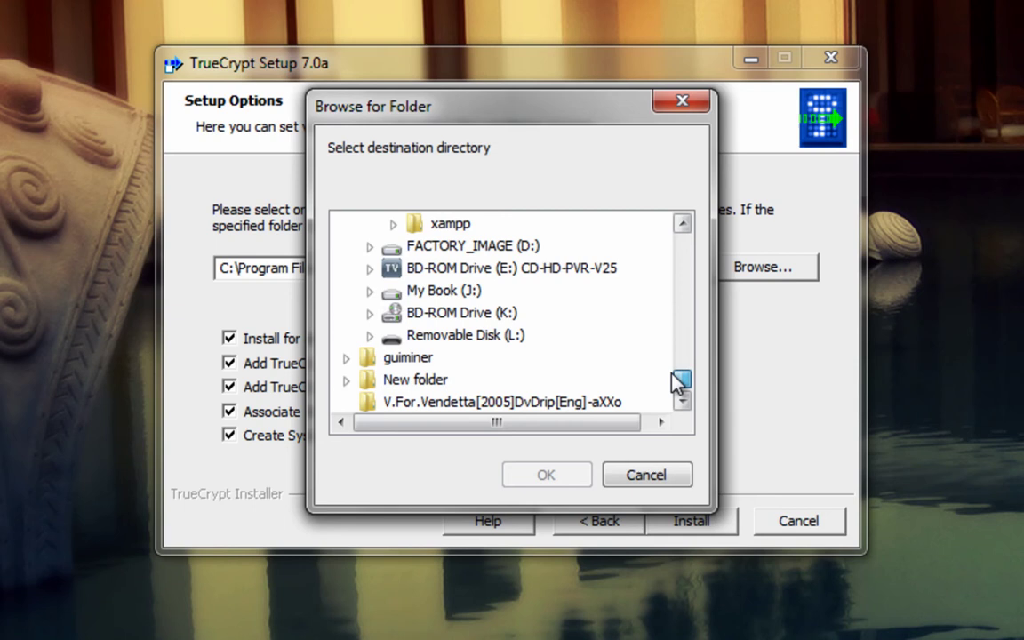
{"action": "left_click", "coordinate": [460, 356]}
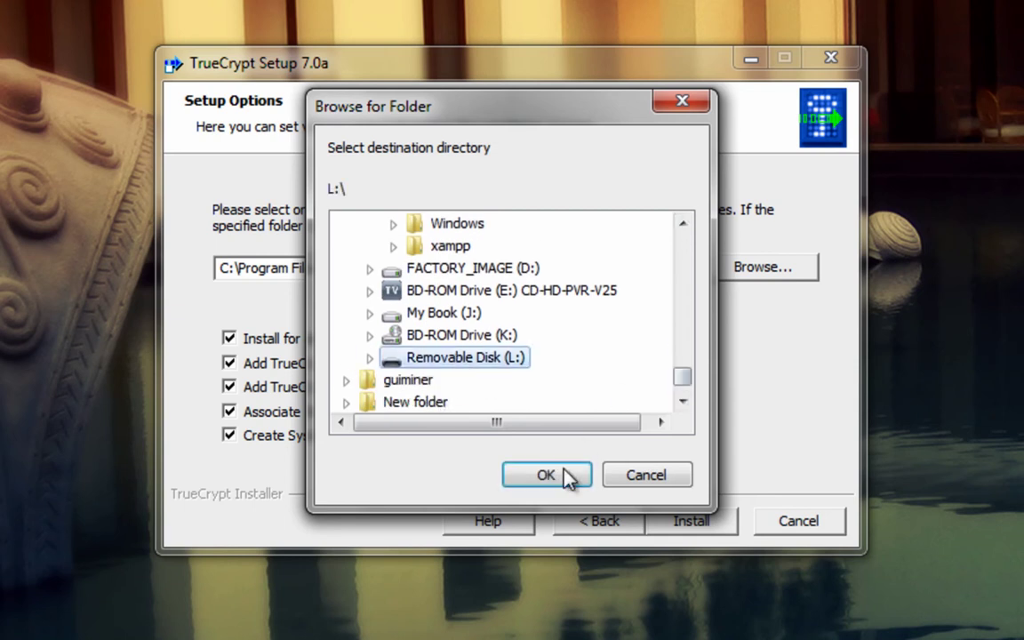
{"action": "left_click", "coordinate": [569, 475]}
{"action": "left_click", "coordinate": [691, 524]}
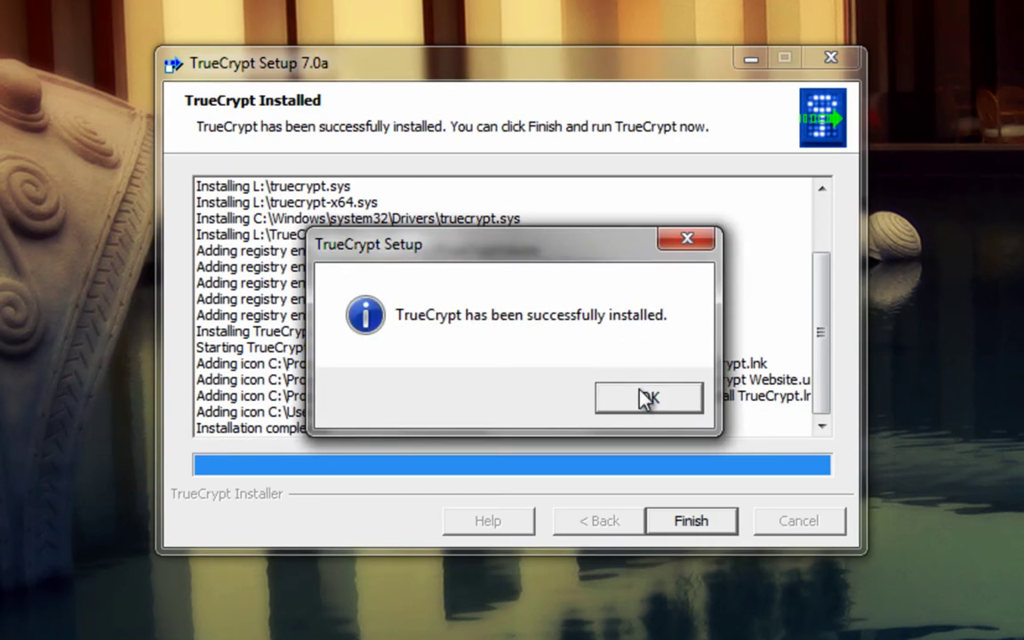
{"action": "left_click", "coordinate": [635, 398]}
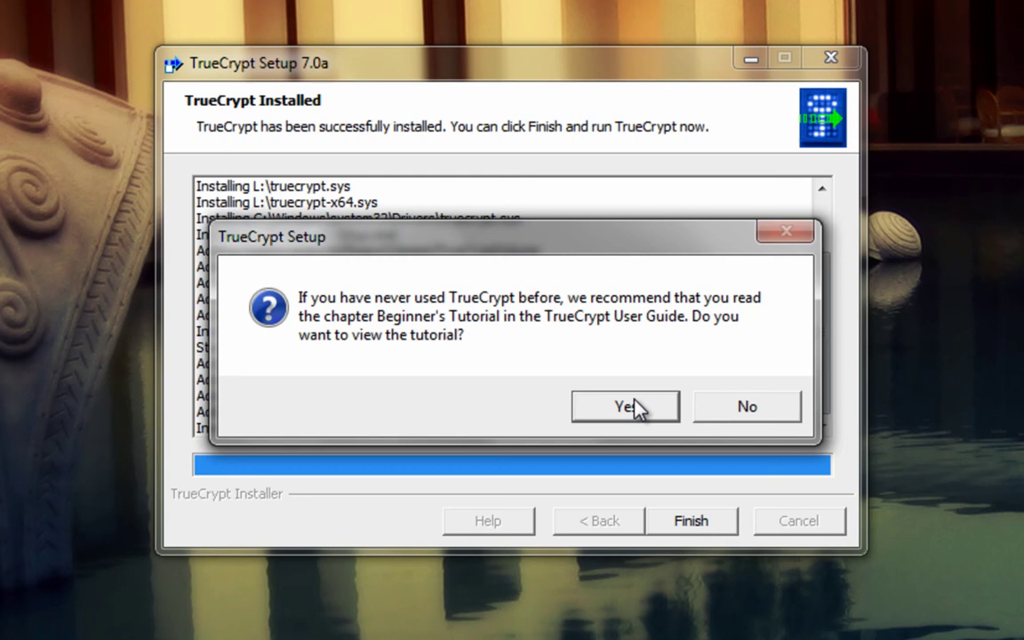
{"action": "left_click", "coordinate": [762, 409]}
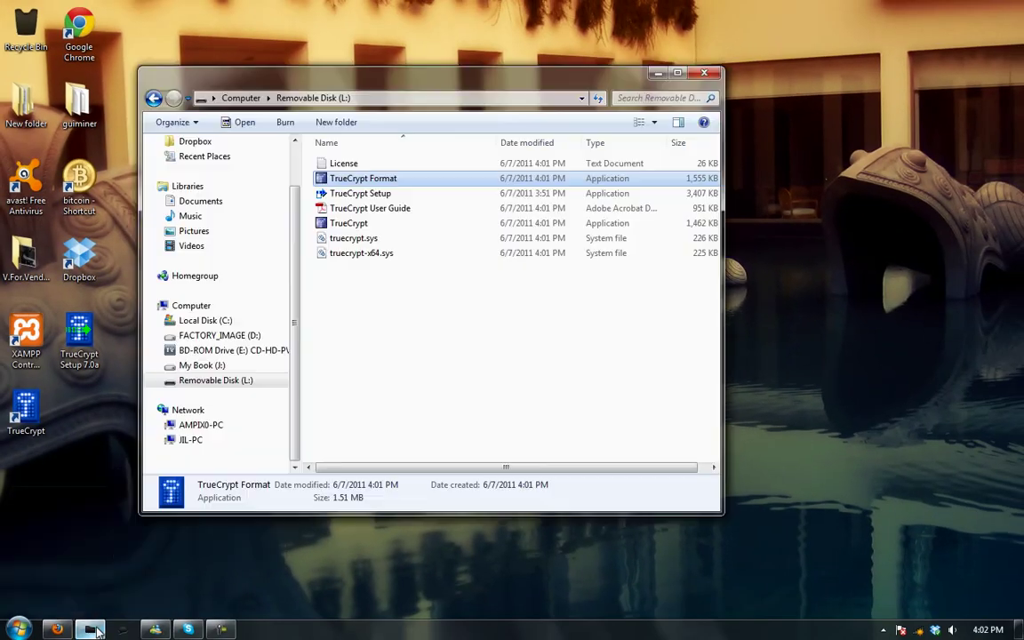
Launch TrueCrypt Format from L: and choose a standard encrypted file container.
{"action": "double_click", "coordinate": [398, 183]}
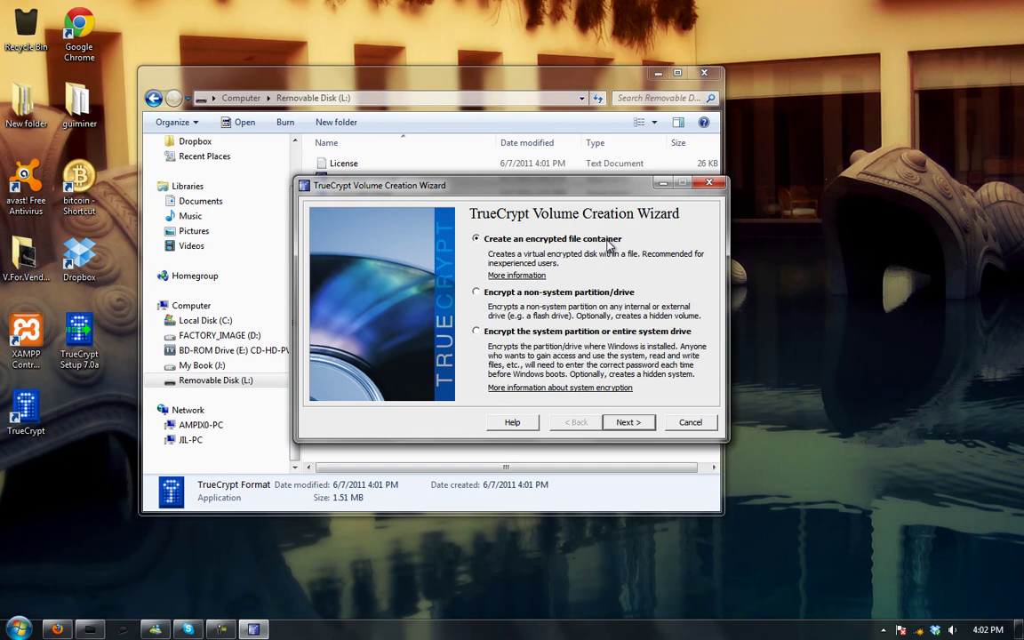
{"action": "left_click", "coordinate": [628, 424]}
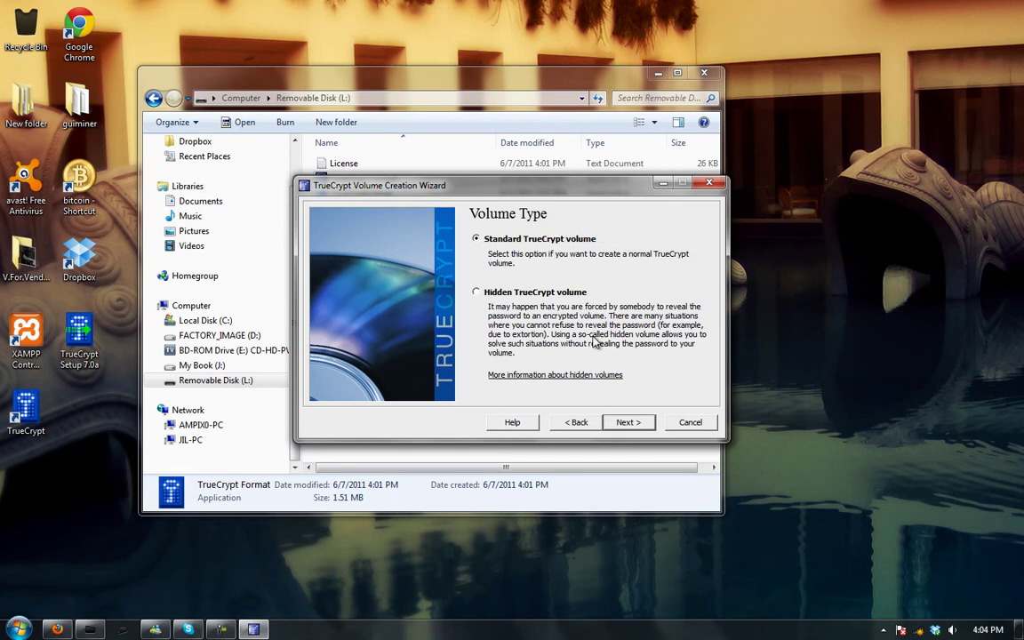
{"action": "left_click", "coordinate": [629, 423]}
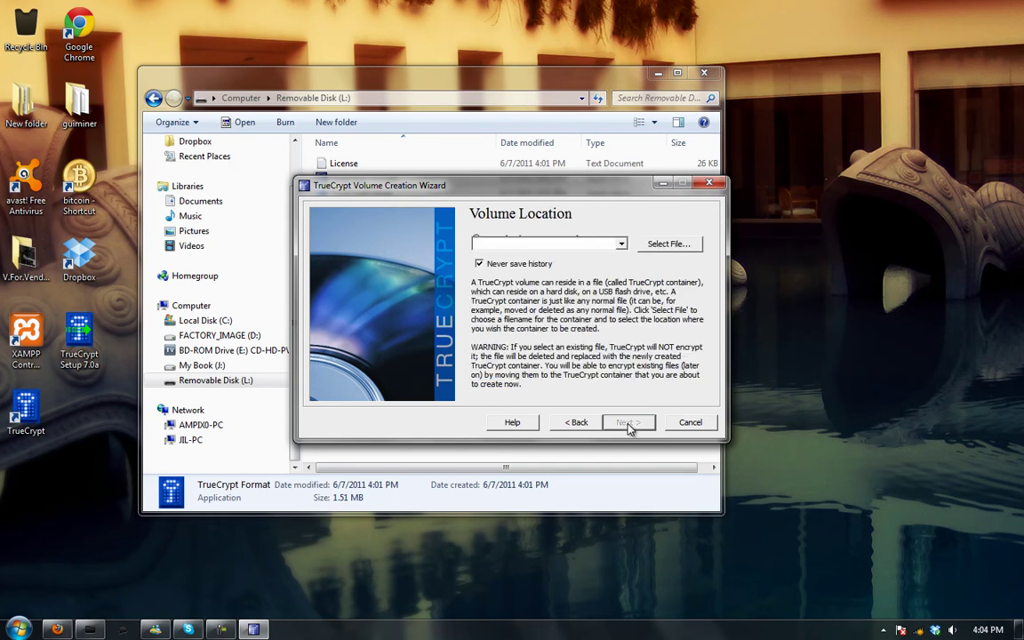
Set the container's file location to Safety on L:.
{"action": "left_click", "coordinate": [671, 245]}
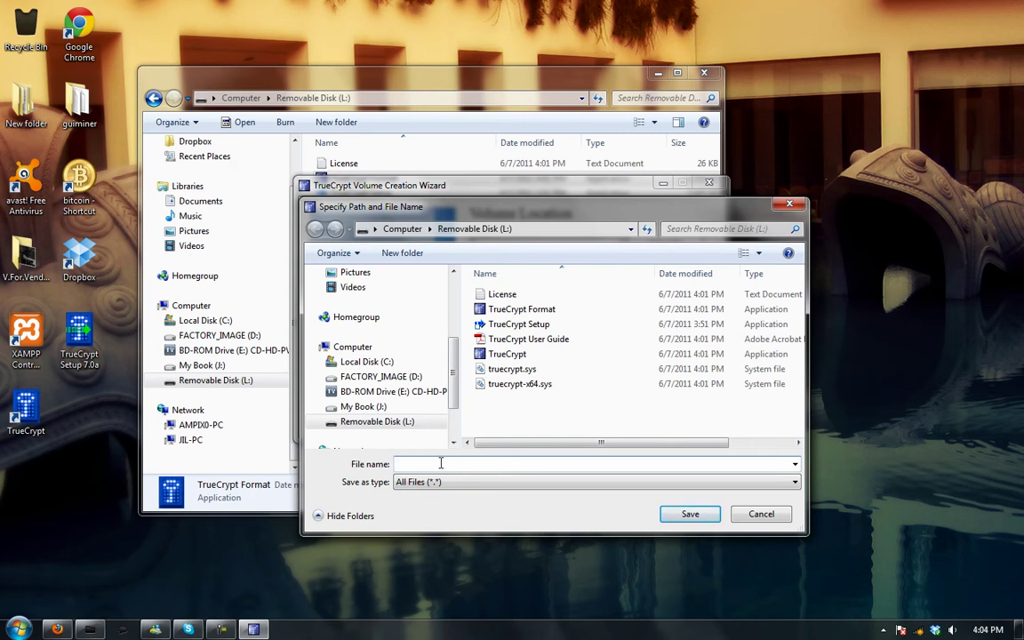
{"action": "type", "text": "Saf"}
{"action": "type", "text": "ety"}
{"action": "left_click", "coordinate": [692, 515]}
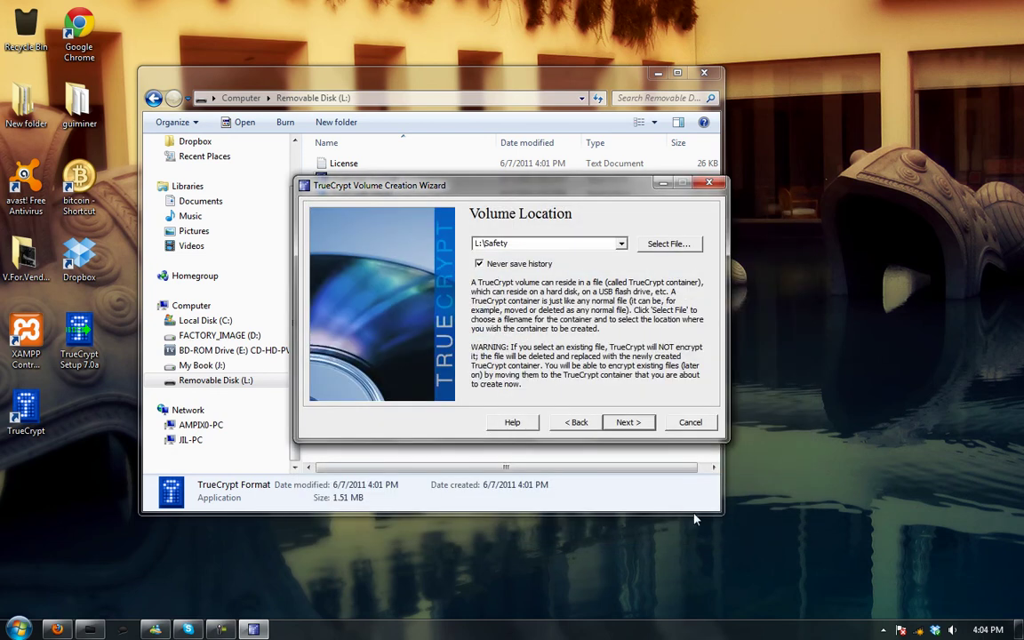
Confirm the L:\Safety location and keep AES as the encryption algorithm.
{"action": "left_click", "coordinate": [628, 422]}
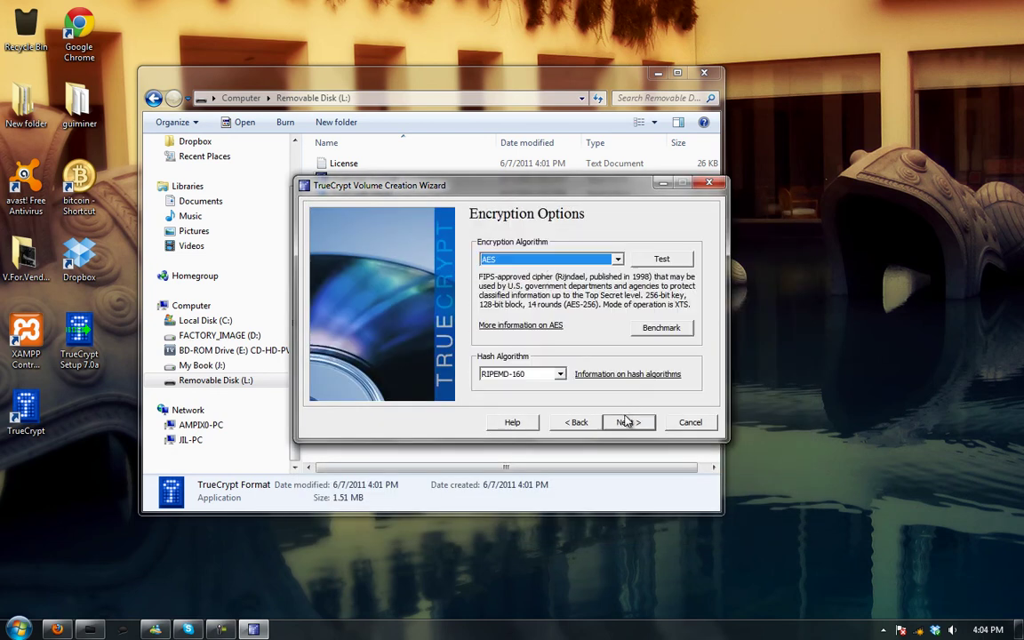
{"action": "left_click", "coordinate": [618, 260]}
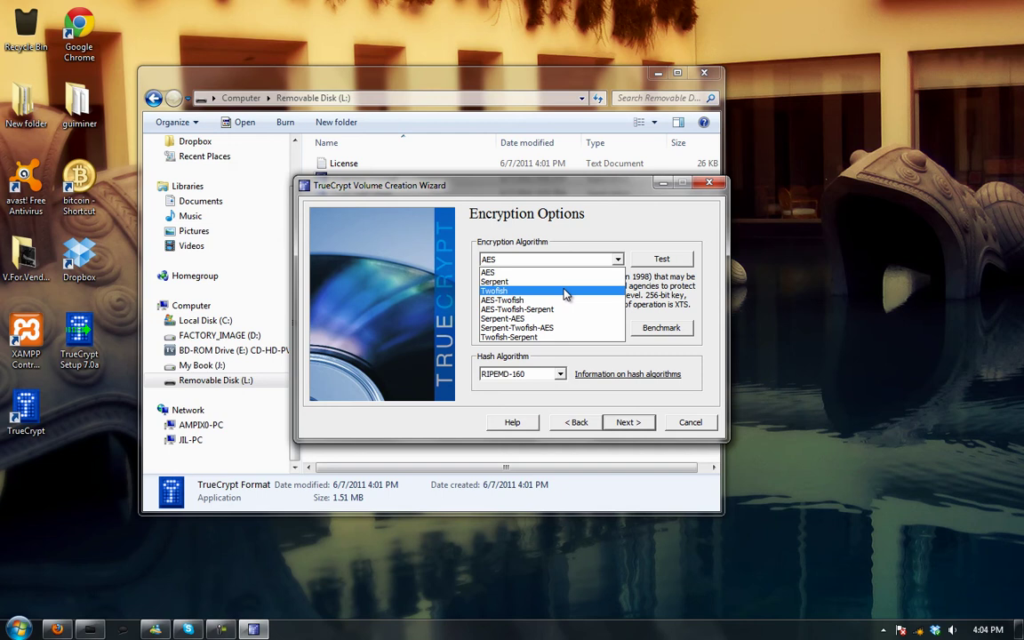
{"action": "left_click", "coordinate": [493, 272]}
{"action": "left_click", "coordinate": [627, 423]}
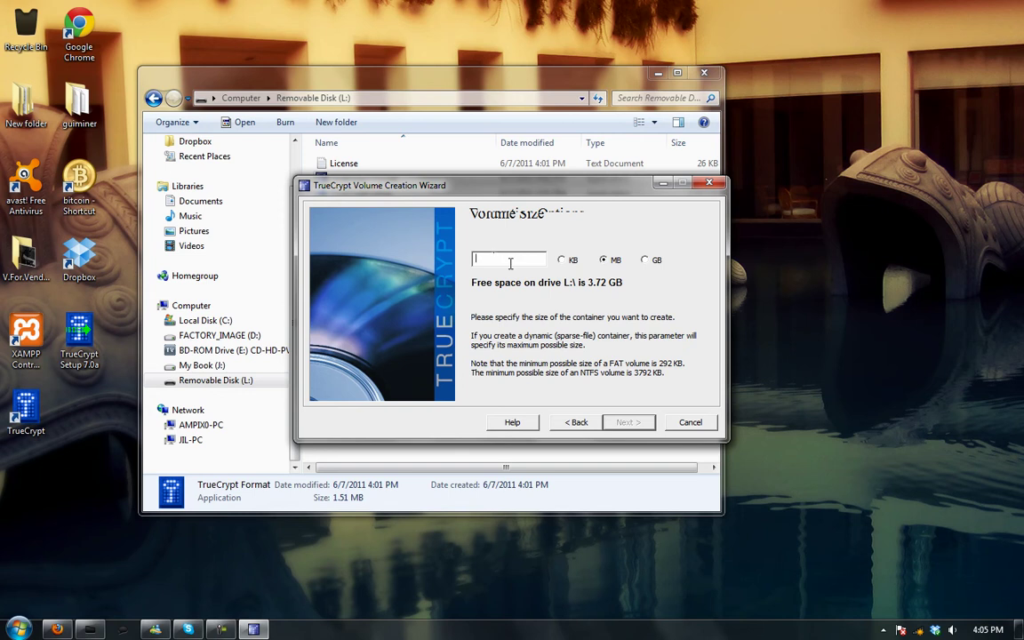
Set the volume size to 1 GB.
{"action": "left_click", "coordinate": [646, 260]}
{"action": "type", "text": "1"}
{"action": "left_click", "coordinate": [629, 425]}
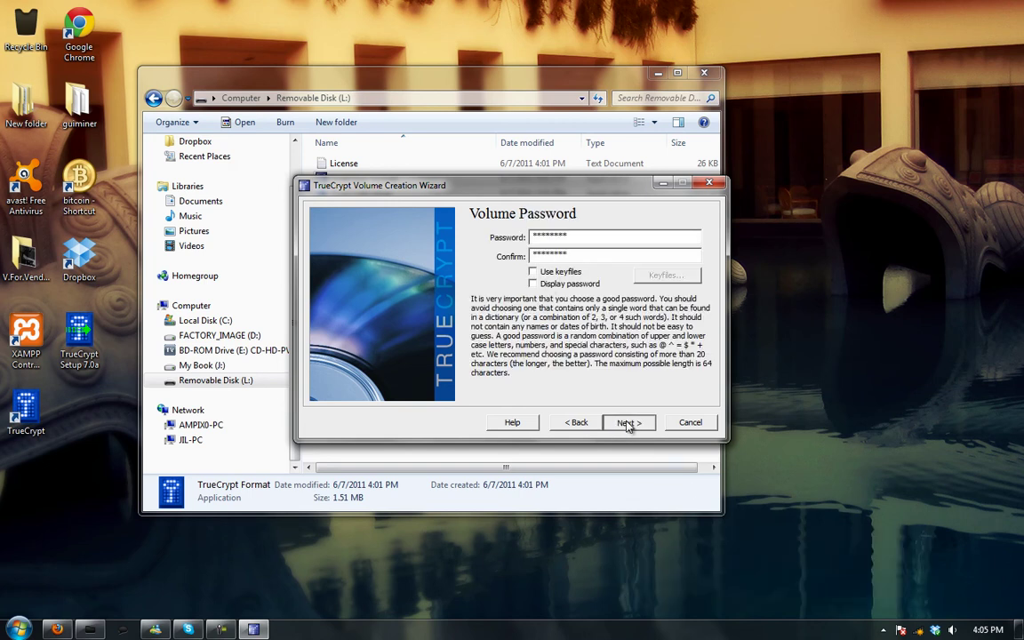
Submit the password, accept the short-password warning, and format the Safety volume.
{"action": "left_click", "coordinate": [627, 425]}
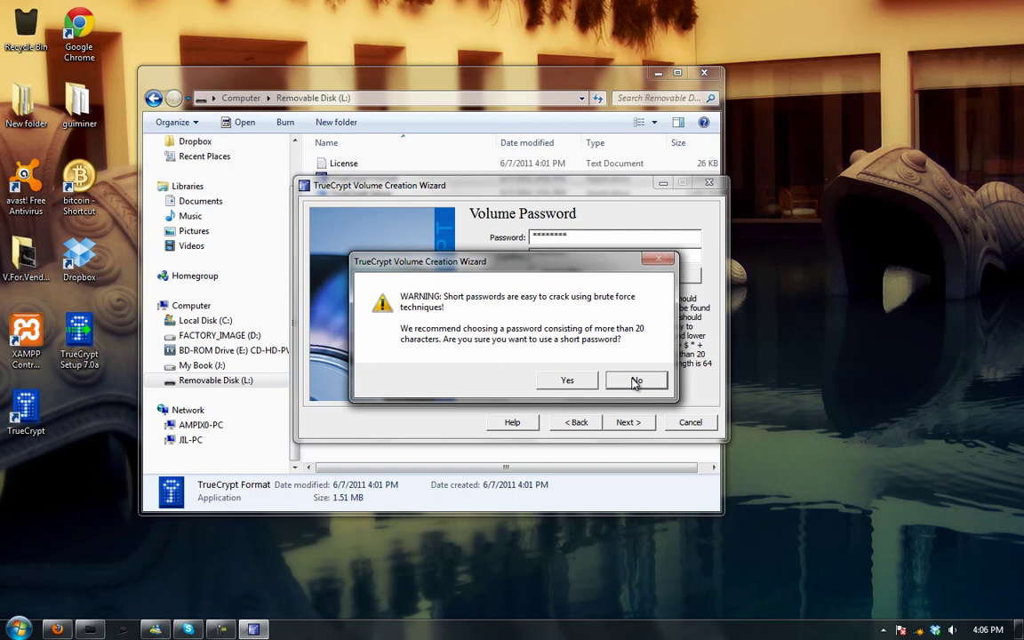
{"action": "left_click", "coordinate": [585, 383]}
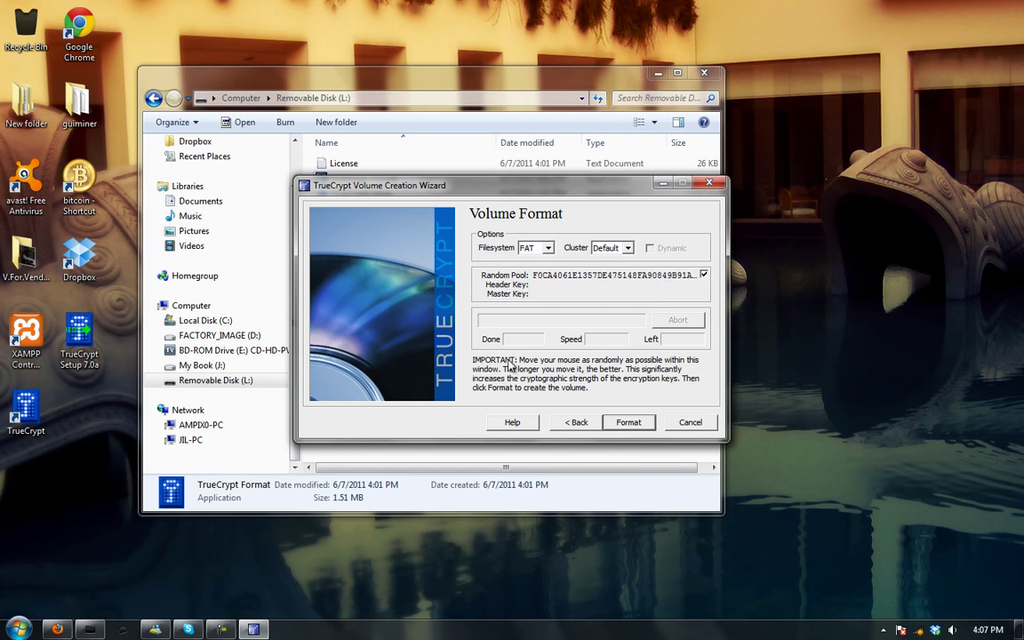
{"action": "left_click", "coordinate": [628, 423]}
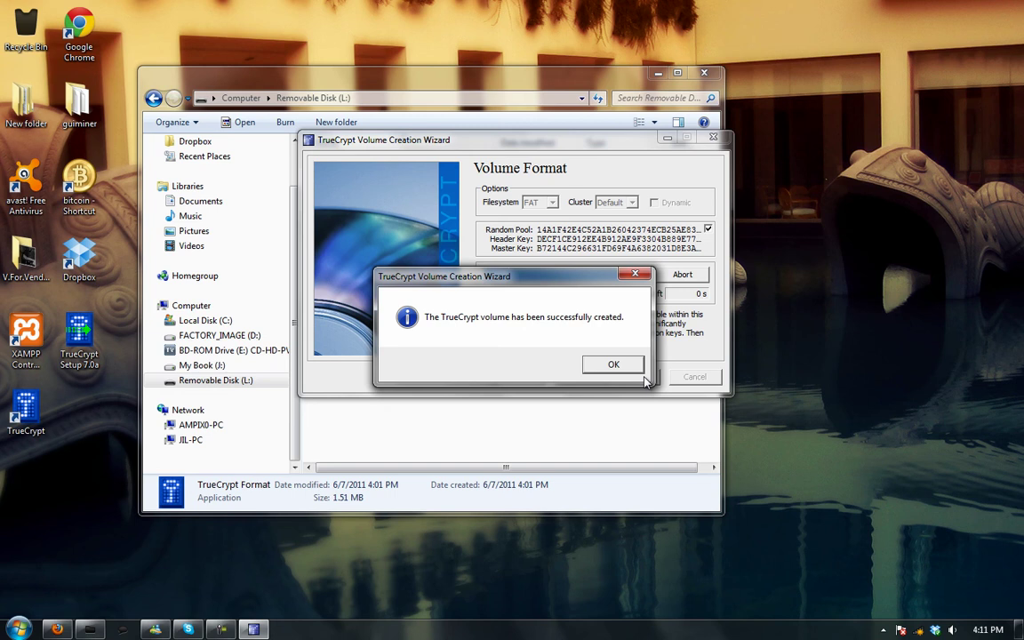
{"action": "left_click", "coordinate": [610, 367]}
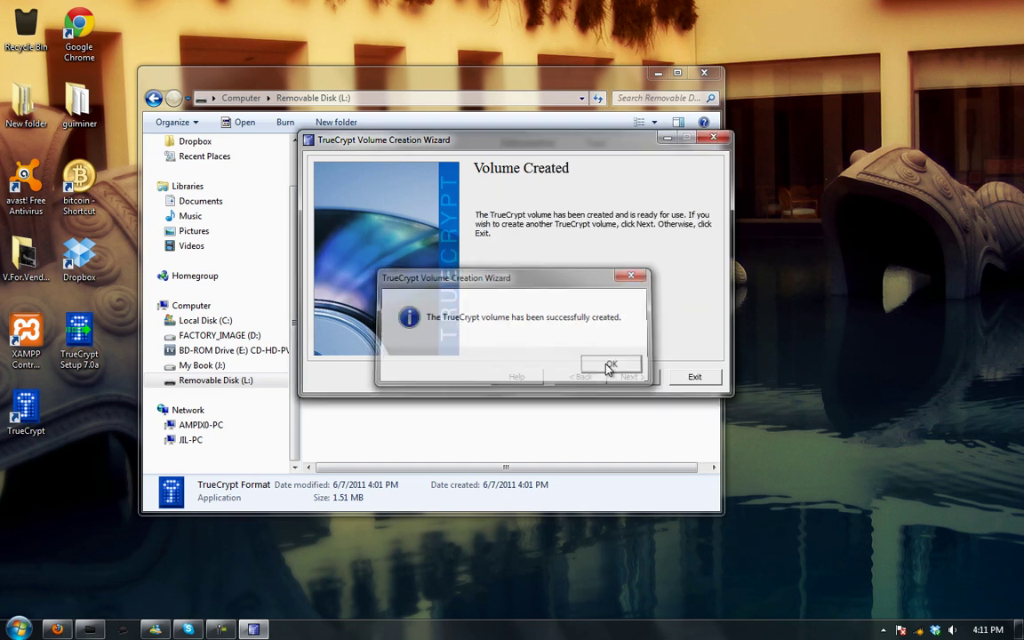
Exit the wizard and check that the Safety file on L: is 1.00 GB.
{"action": "left_click", "coordinate": [694, 377]}
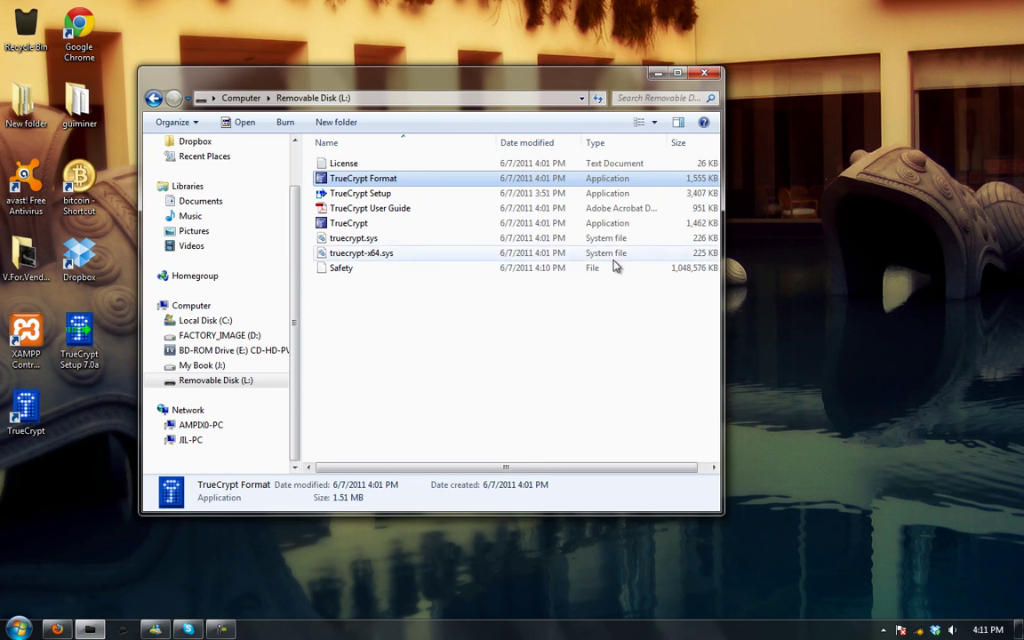
{"action": "left_click", "coordinate": [374, 269]}
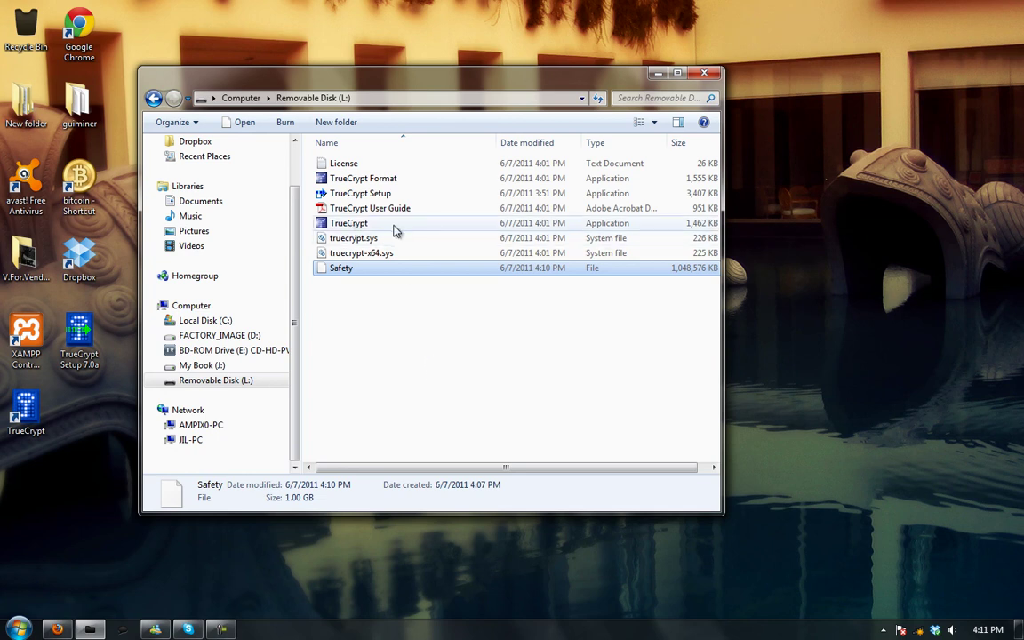
Launch TrueCrypt from L:, pick drive M:, and select L:\Safety as the volume.
{"action": "double_click", "coordinate": [360, 228]}
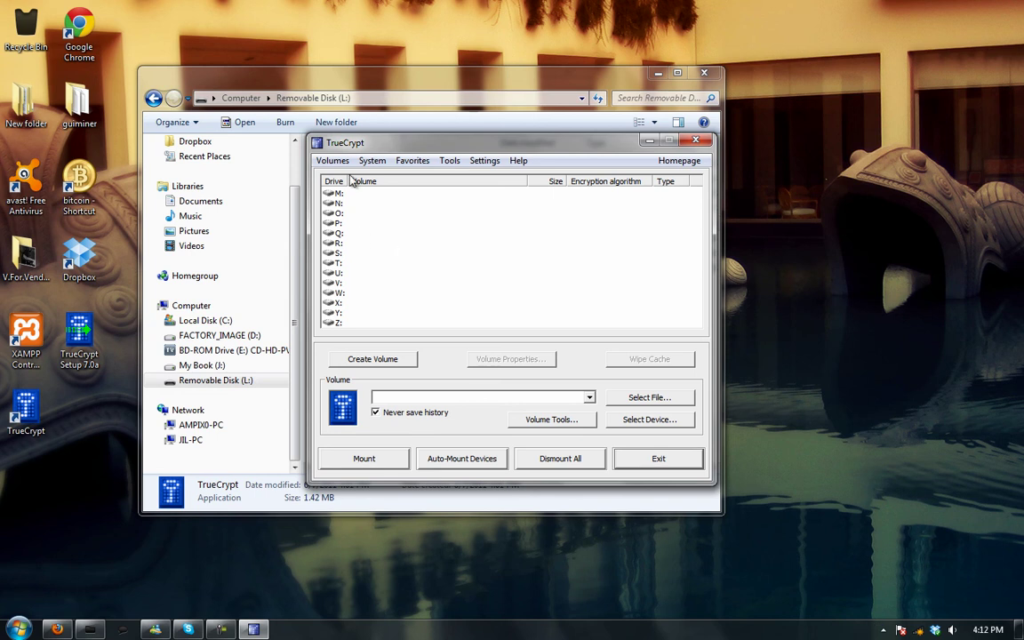
{"action": "left_click", "coordinate": [339, 195]}
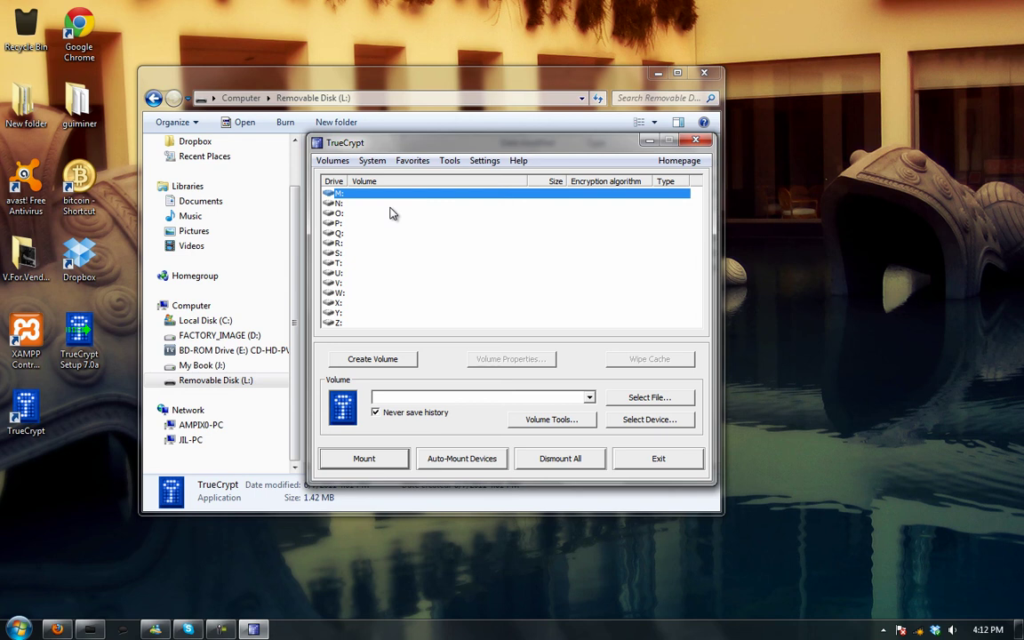
{"action": "left_click", "coordinate": [659, 398]}
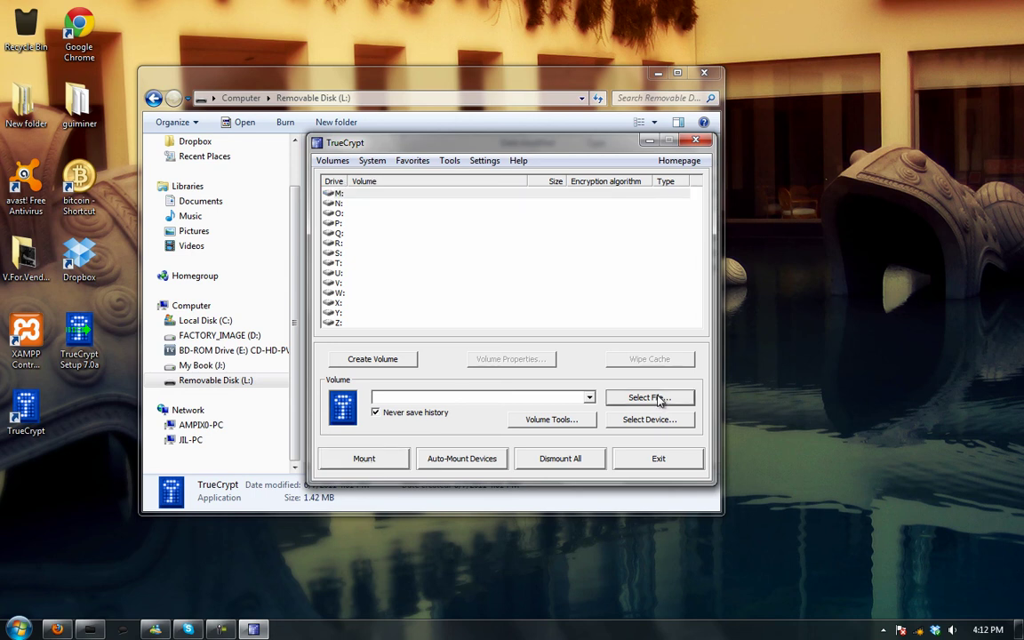
{"action": "scroll", "coordinate": [420, 336], "scroll_direction": "down", "scroll_amount": 3}
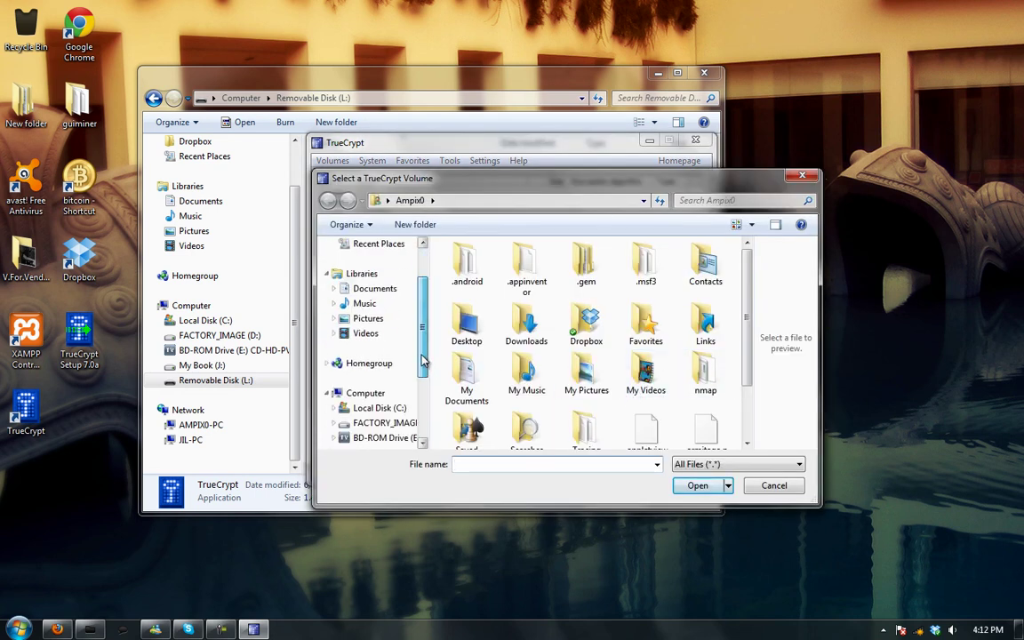
{"action": "left_click", "coordinate": [381, 424]}
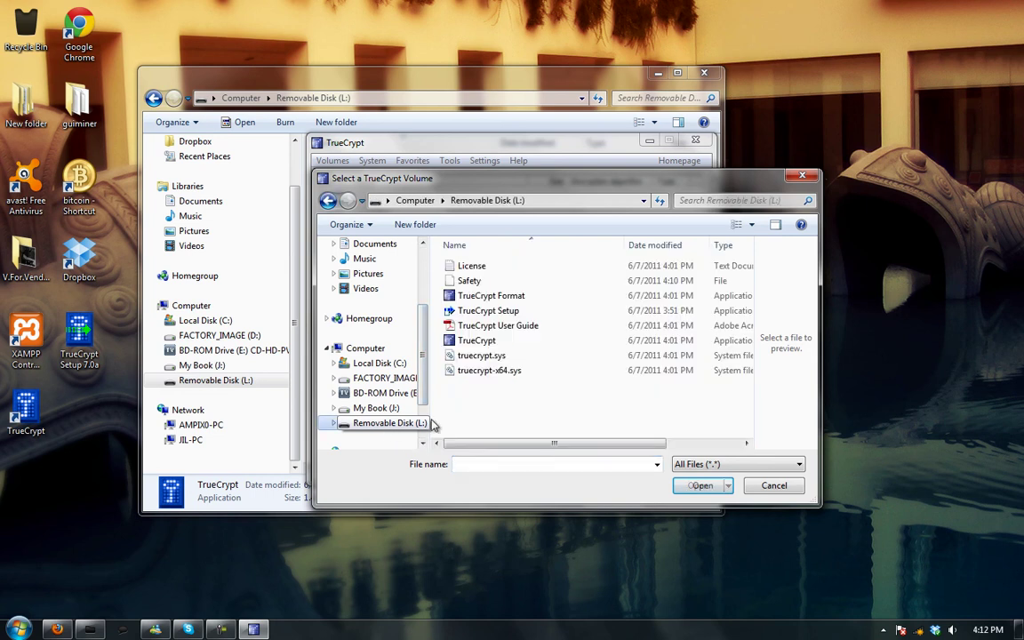
{"action": "left_click", "coordinate": [468, 281]}
{"action": "left_click", "coordinate": [706, 485]}
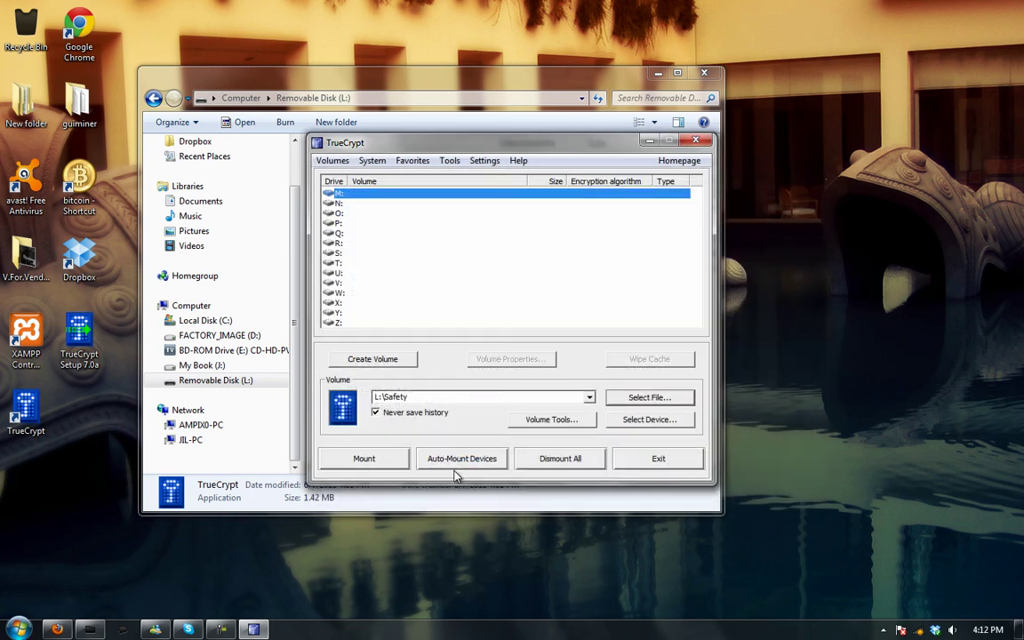
Mount Safety as drive M: using its password.
{"action": "left_click", "coordinate": [365, 455]}
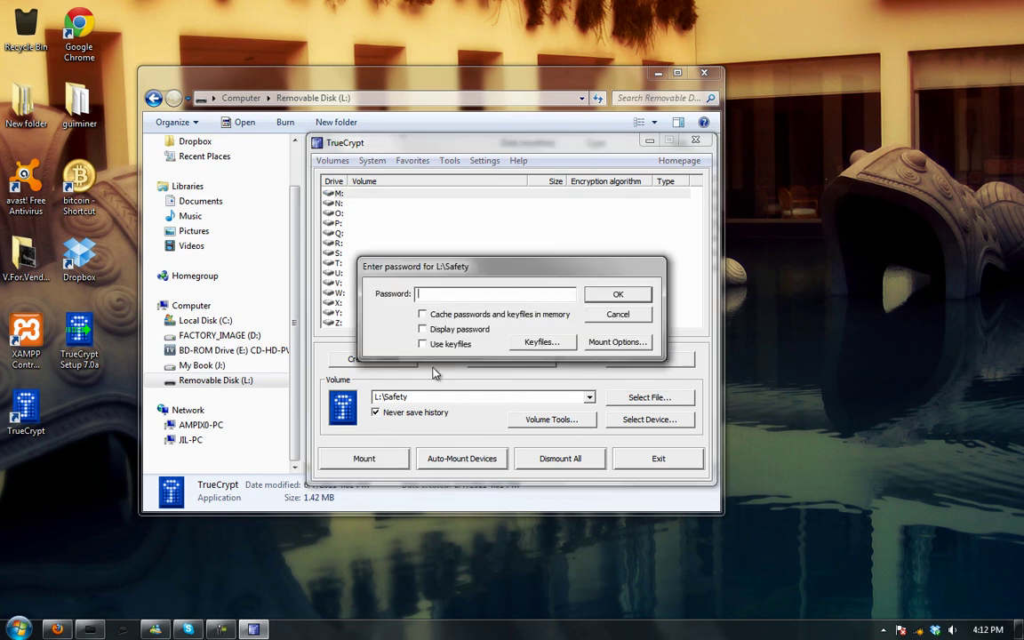
{"action": "type", "text": "**"}
{"action": "type", "text": "******"}
{"action": "left_click", "coordinate": [615, 294]}
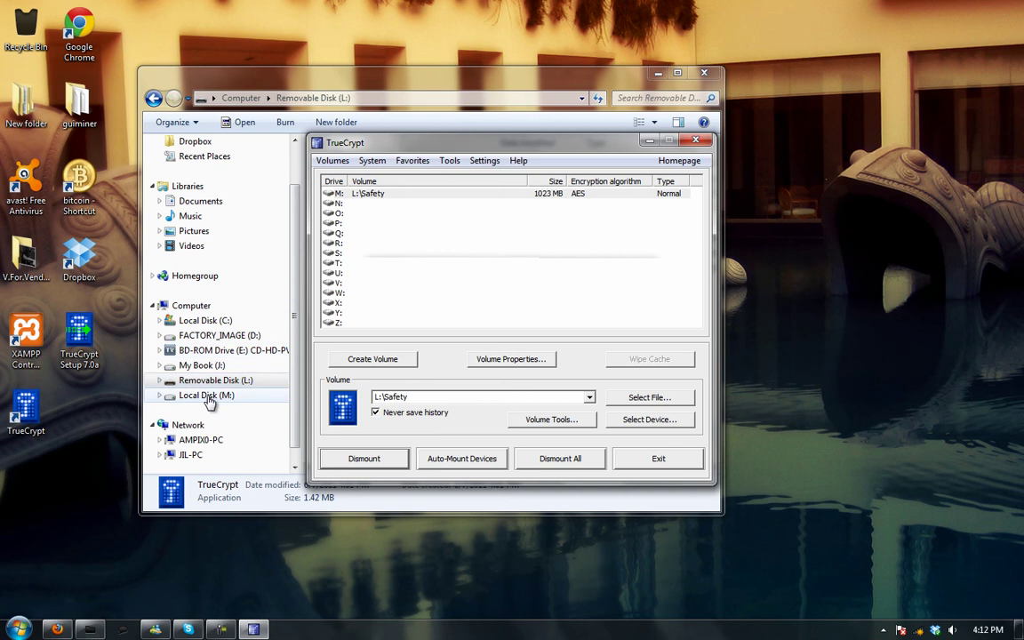
Create a new text document named ss# on the mounted drive M:.
{"action": "left_click", "coordinate": [207, 397]}
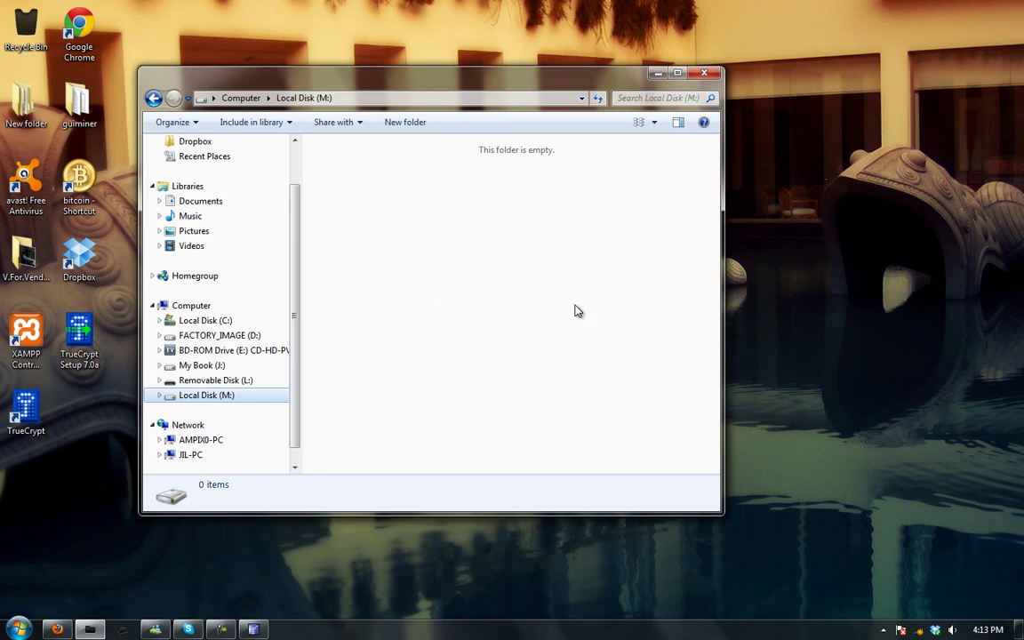
{"action": "right_click", "coordinate": [367, 211]}
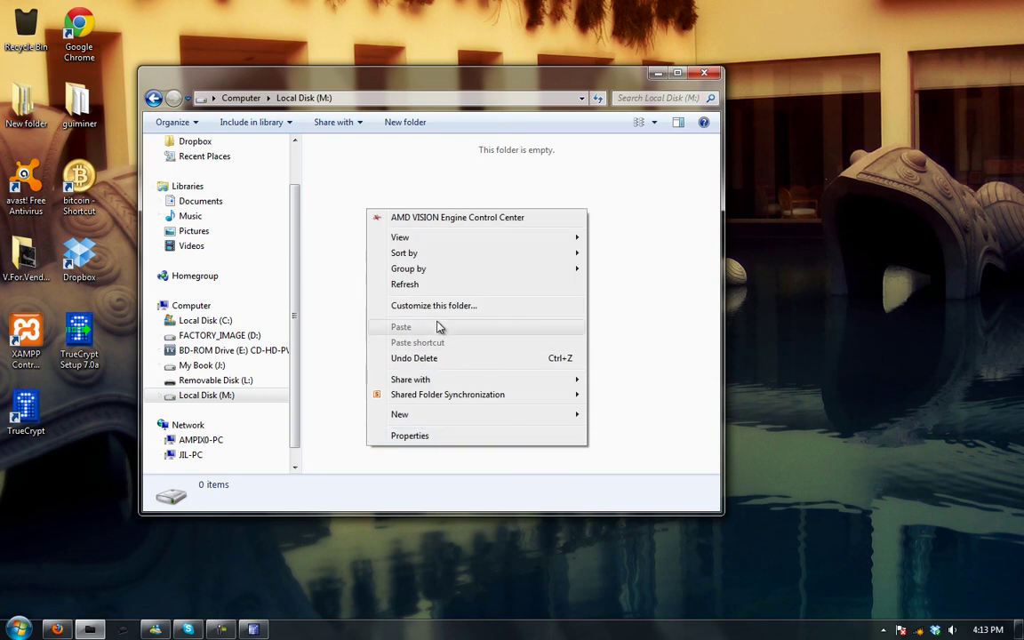
{"action": "mouse_move", "coordinate": [411, 380]}
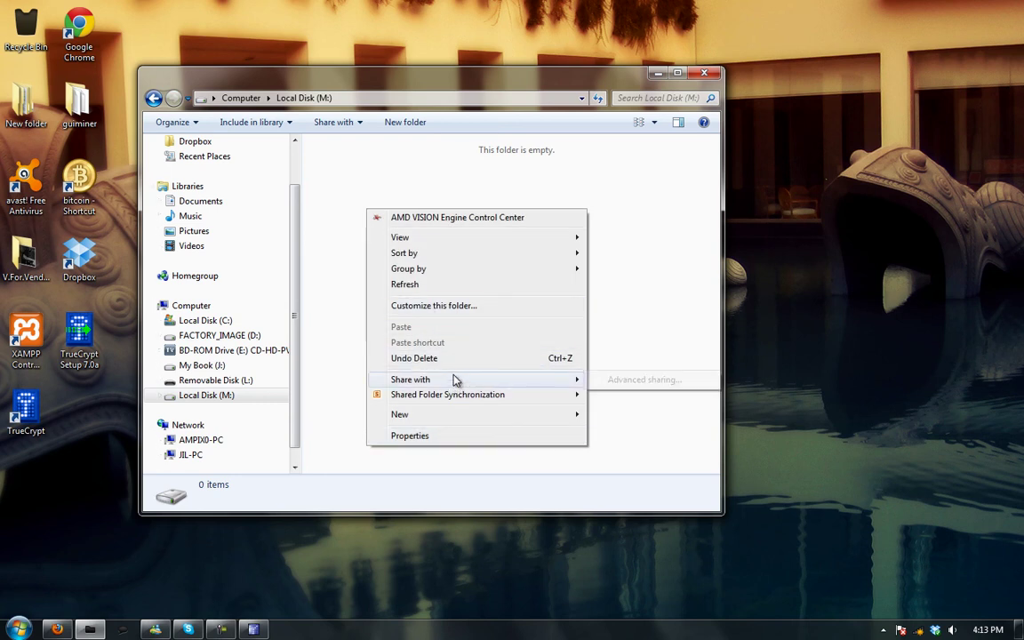
{"action": "right_click", "coordinate": [343, 200]}
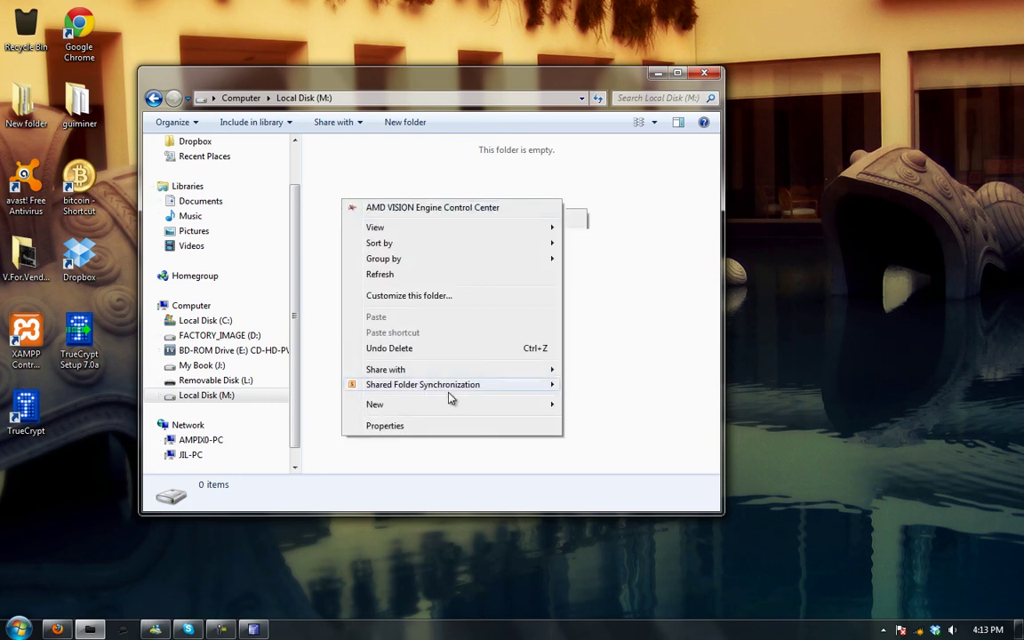
{"action": "mouse_move", "coordinate": [376, 405]}
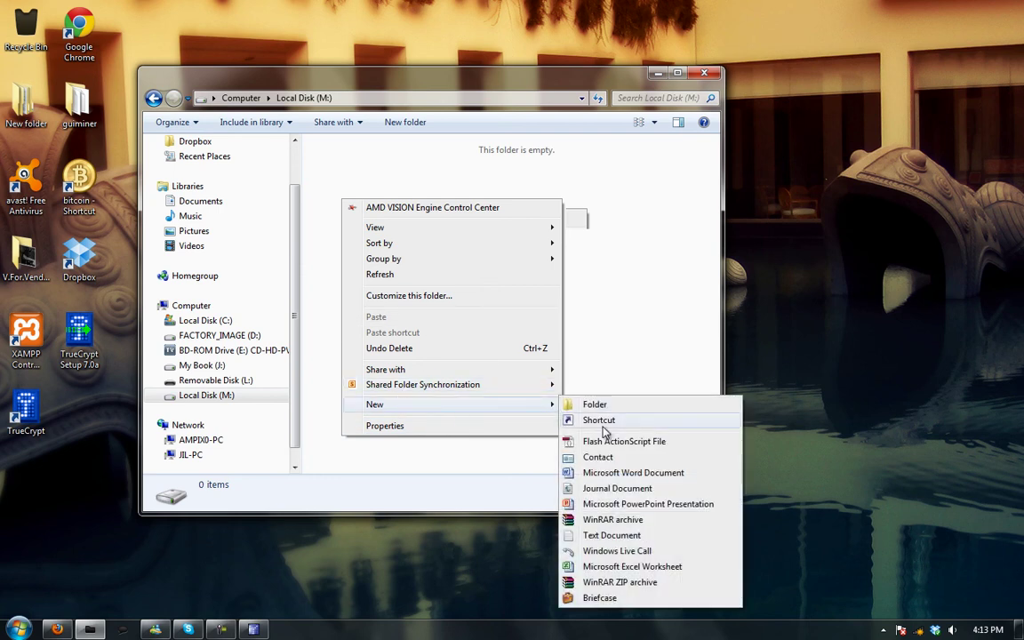
{"action": "left_click", "coordinate": [608, 536]}
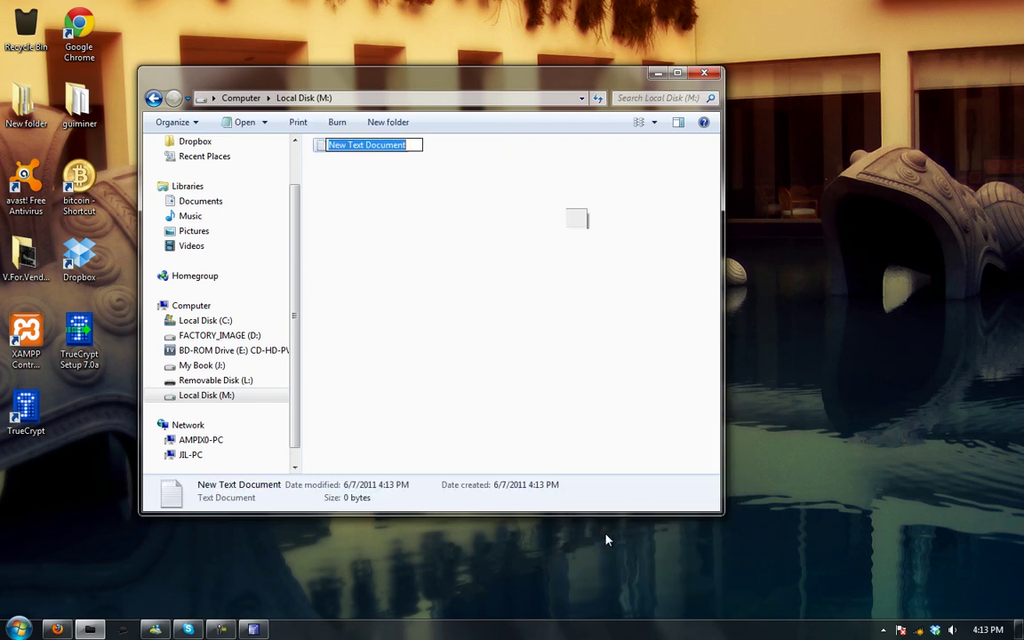
{"action": "type", "text": "ss"}
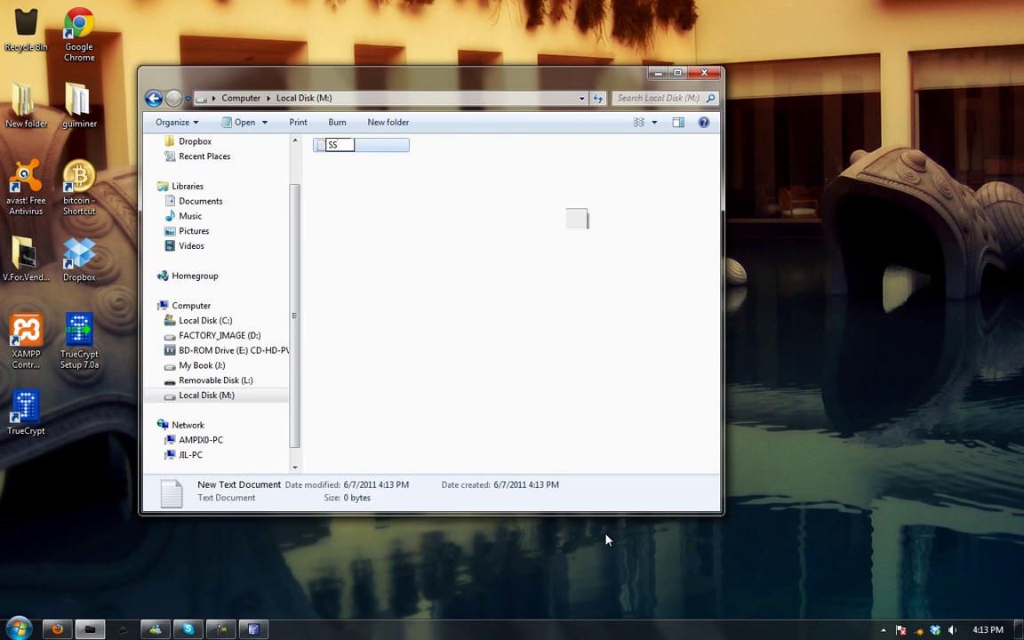
{"action": "type", "text": "#"}
Commit the SS# file name and return to Removable Disk (L:).
{"action": "left_click", "coordinate": [491, 275]}
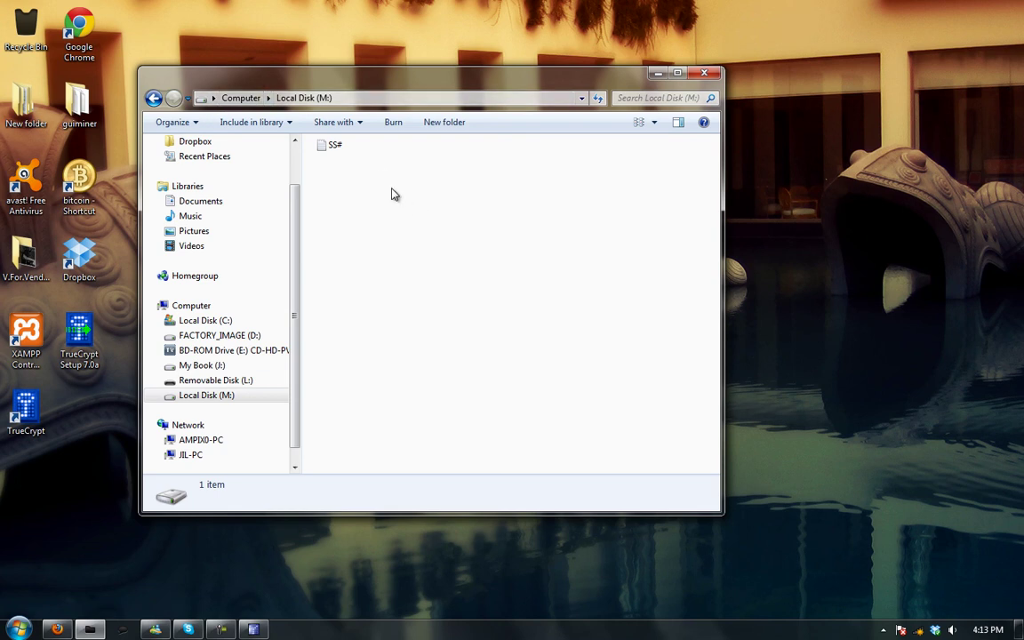
{"action": "left_click", "coordinate": [154, 98]}
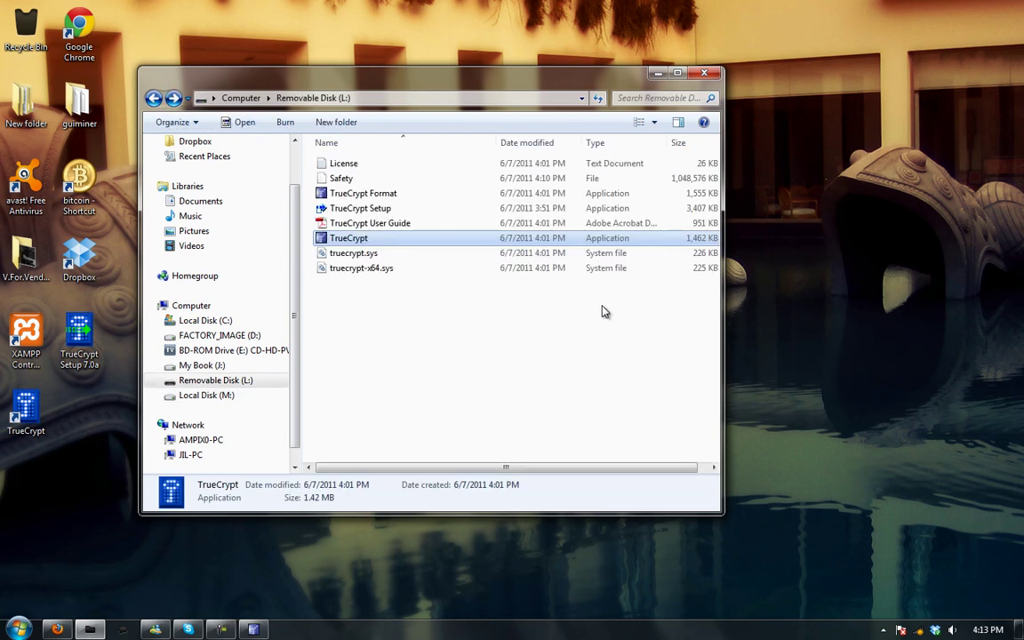